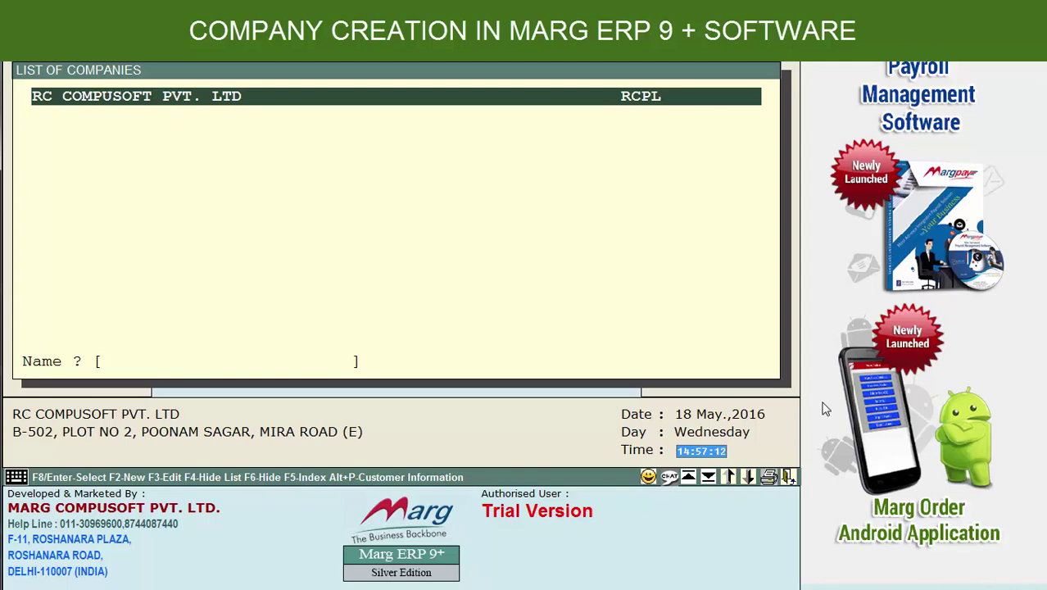
Start a new company with F2 and enter the name MARG COMPUSOFT PVT .LTD.
key(F2)
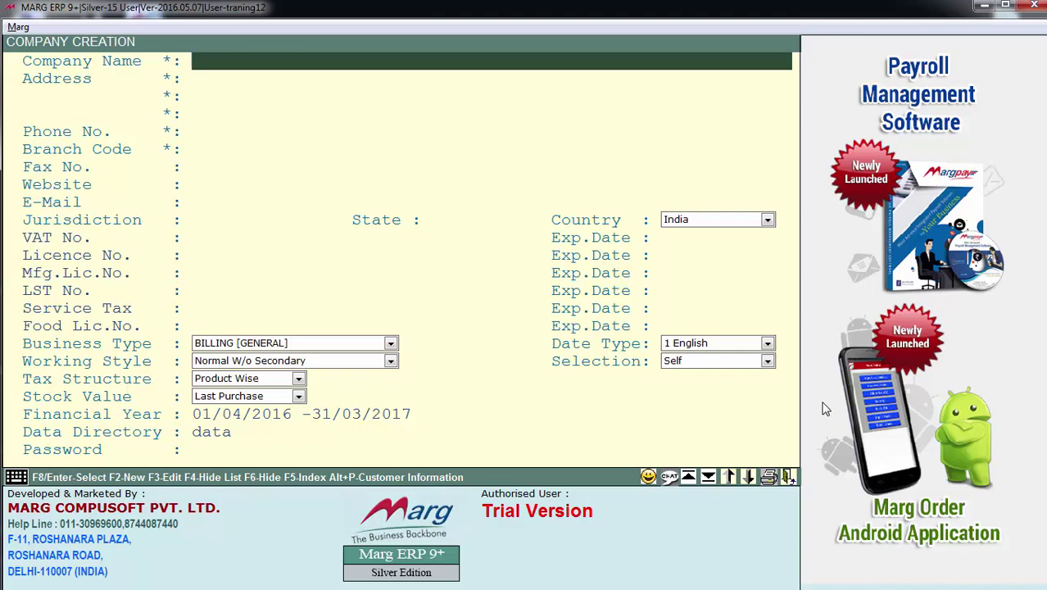
text(MARG COMPUSOFT PVT)
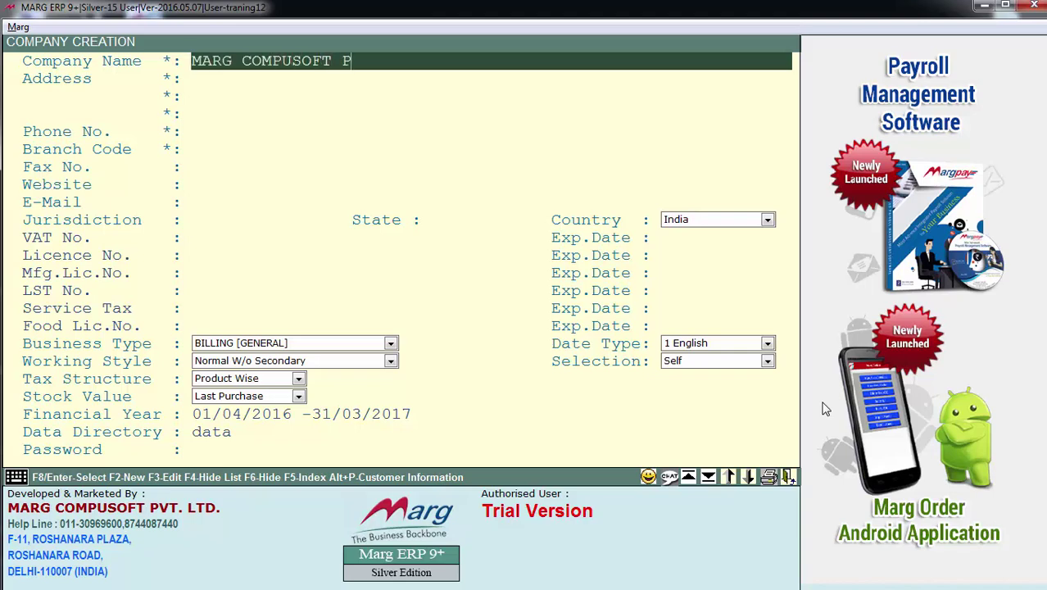
text( .LTD)
key(Return)
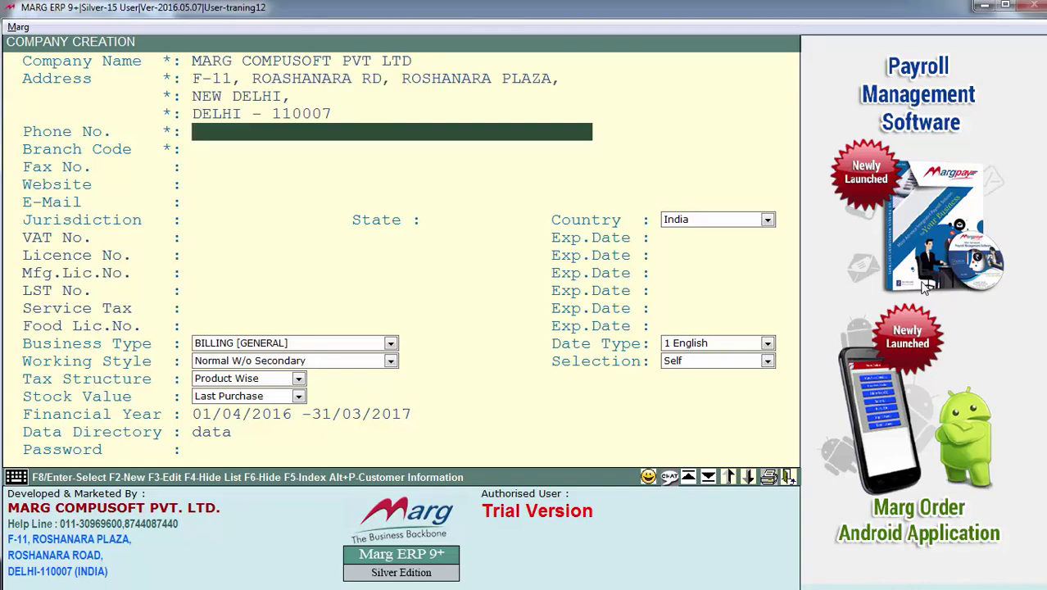
Enter the company phone number, replace branch code MCPL with DELHI, and leave Fax No. blank.
key(Return)
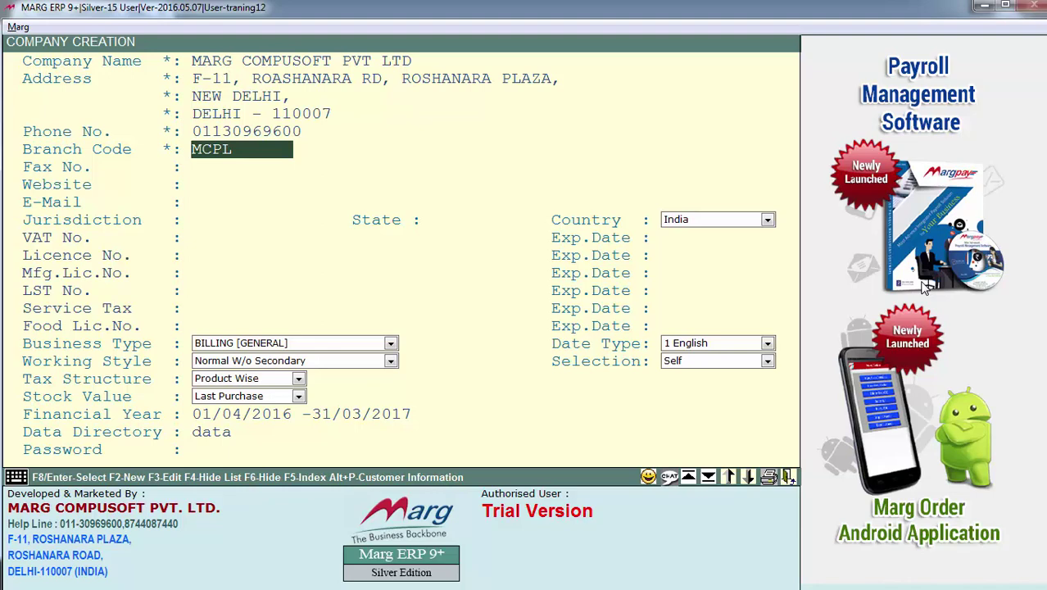
text(DELHI)
key(Return)
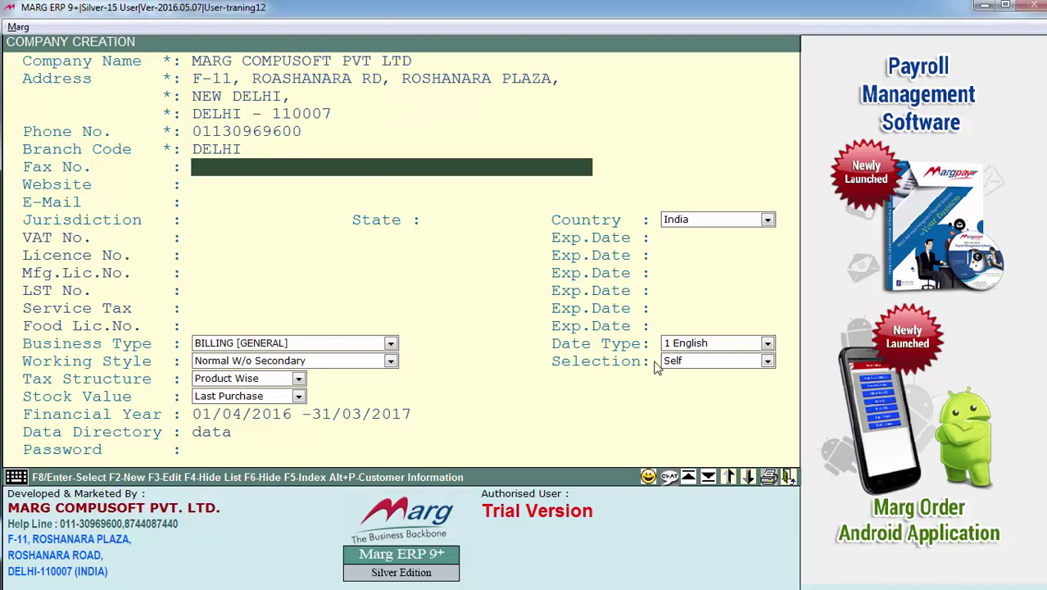
key(Return)
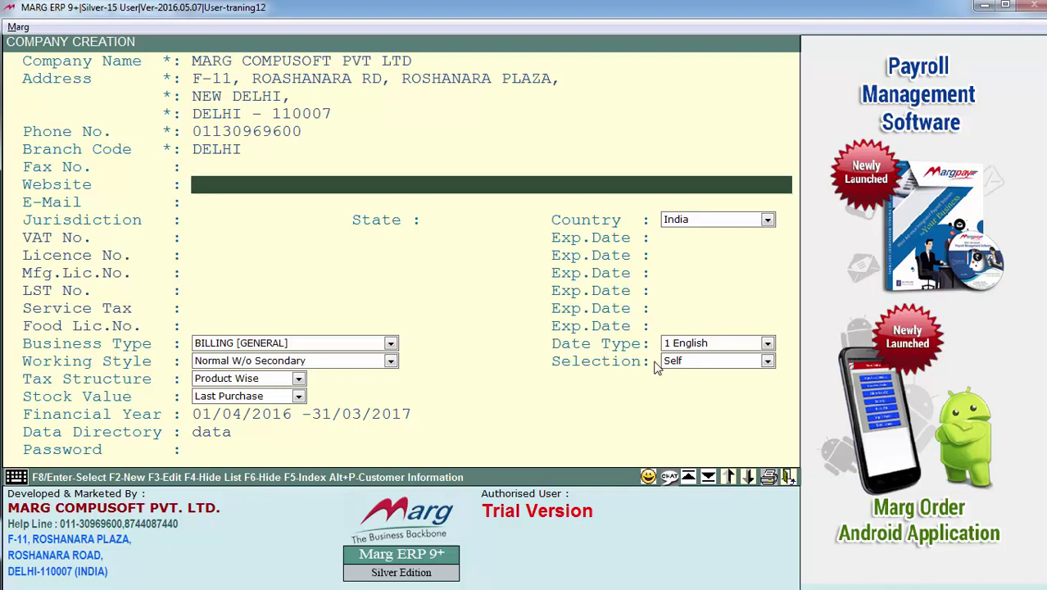
text(www.margcompusoft.com)
key(Return)
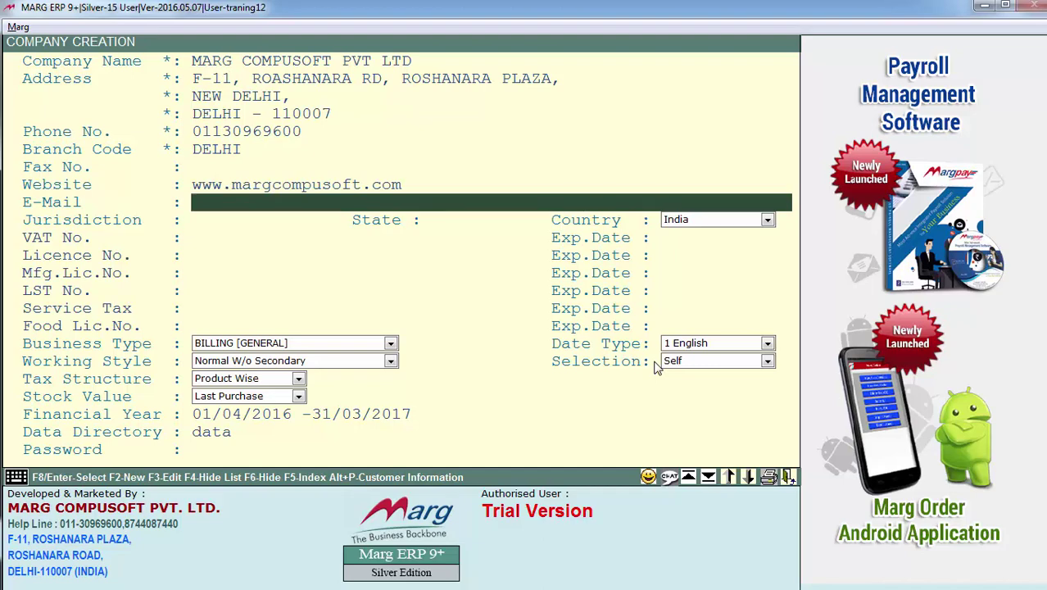
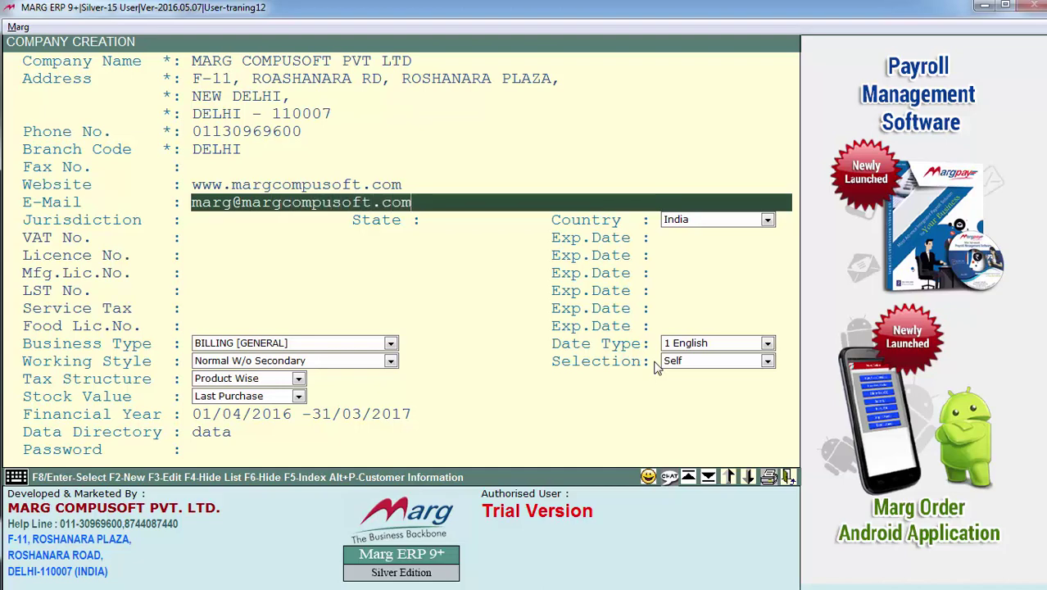
key(Return)
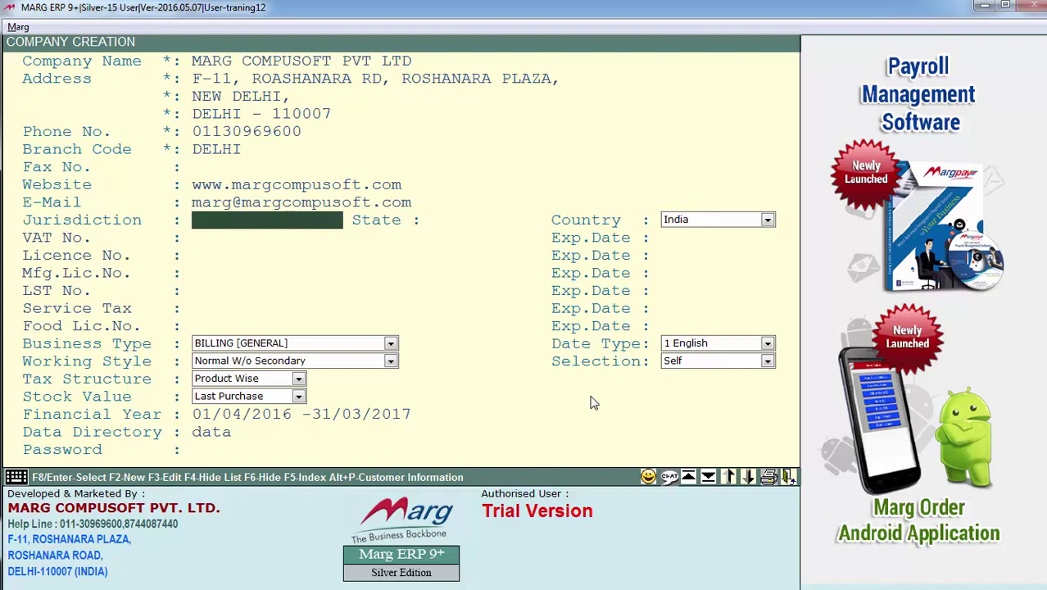
Set both Jurisdiction and State to DELHI.
text(DELHI)
key(Return)
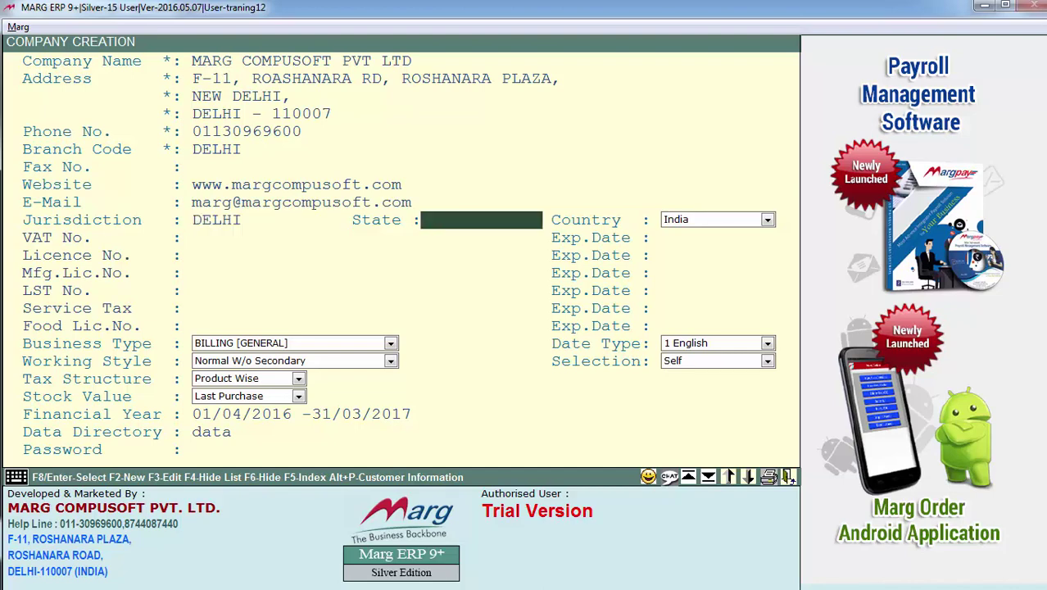
text(DELHI)
key(Return)
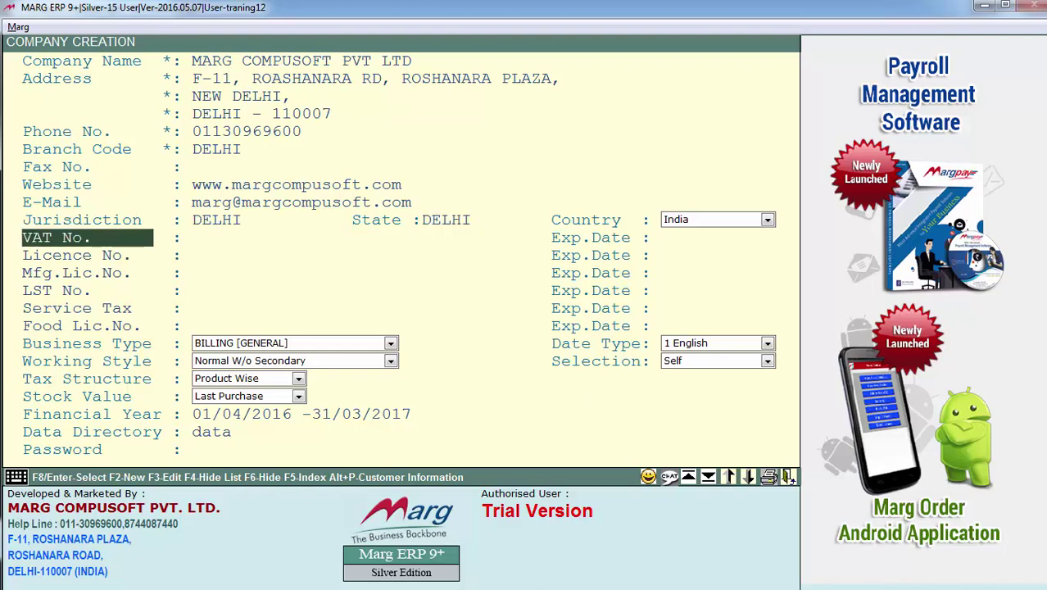
Enter the VAT number with expiry 01/08/2016, leaving Licence No. and Mfg.Lic.No. blank.
key(Return)
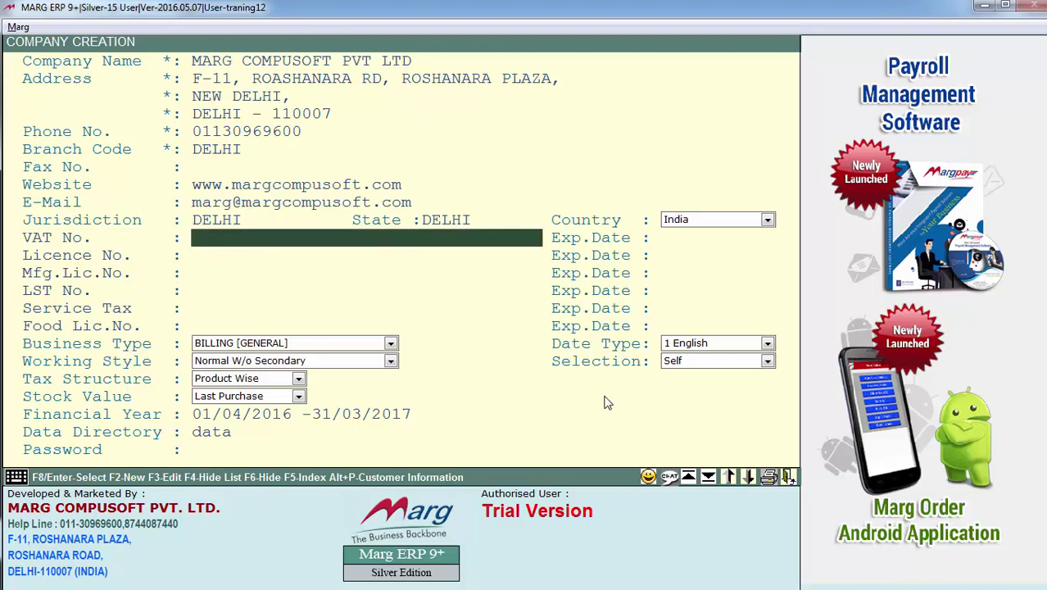
key(Return)
key(Up)
key(Return)
text(01082016)
key(Return)
key(Return)
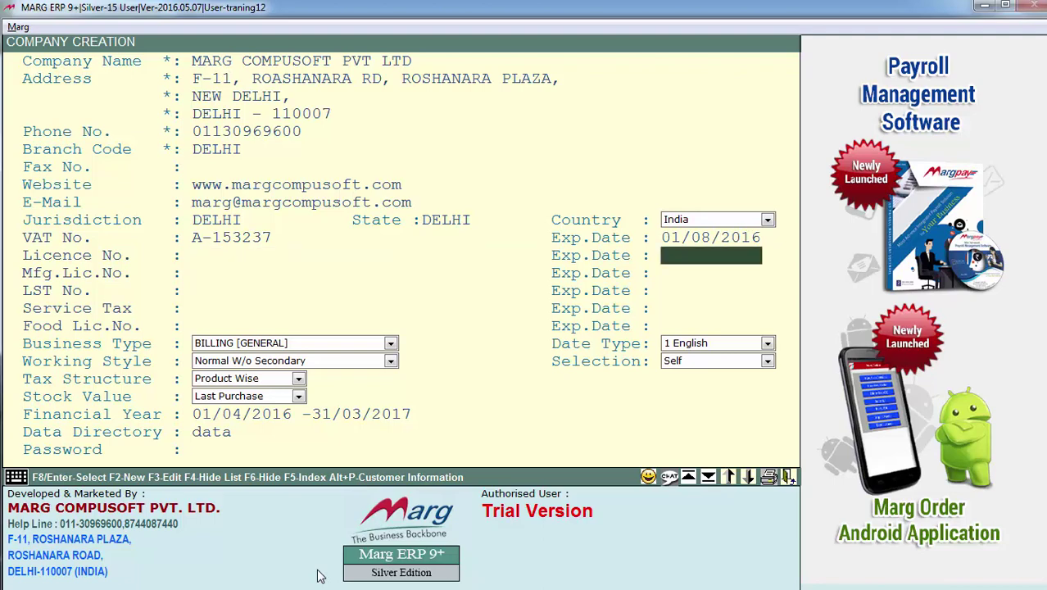
key(Return)
key(Return)
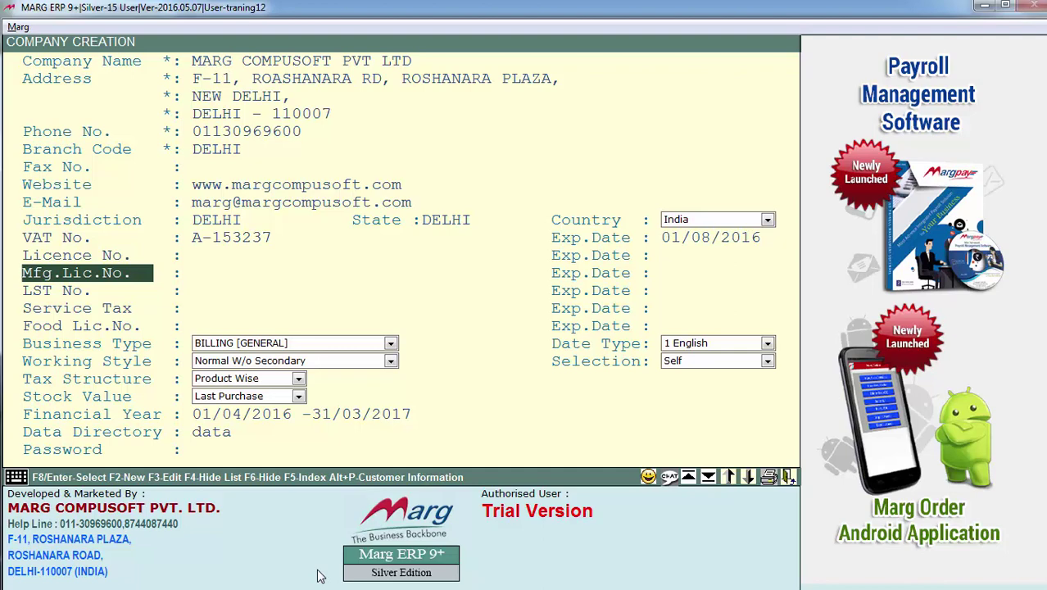
key(Return)
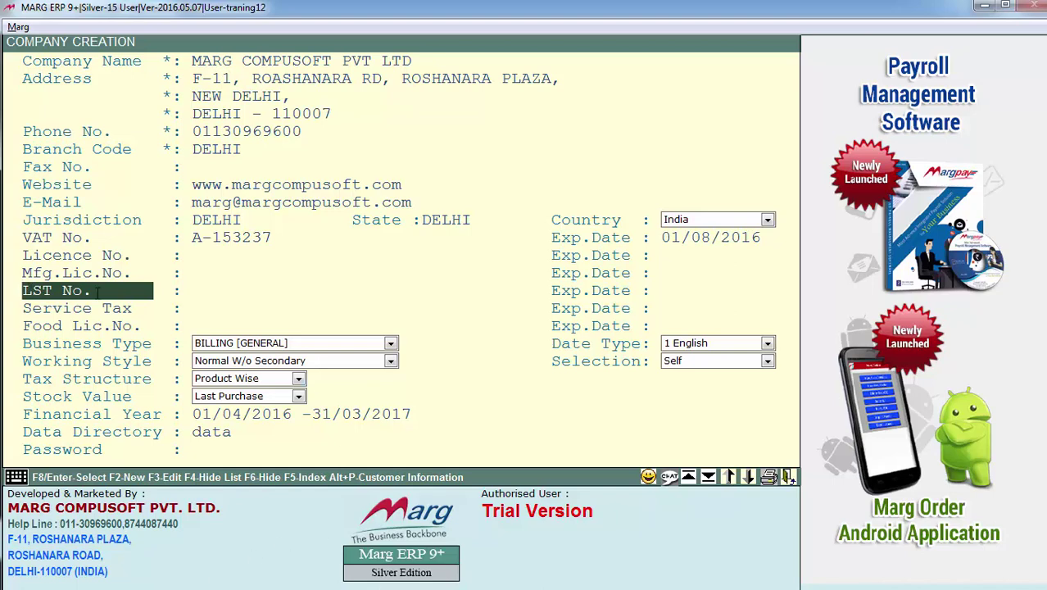
Relabel LST No. as TIN NO and enter the TIN with expiry 01/09/2016.
drag(99, 292, 13, 287)
text(TIN NO)
key(Return)
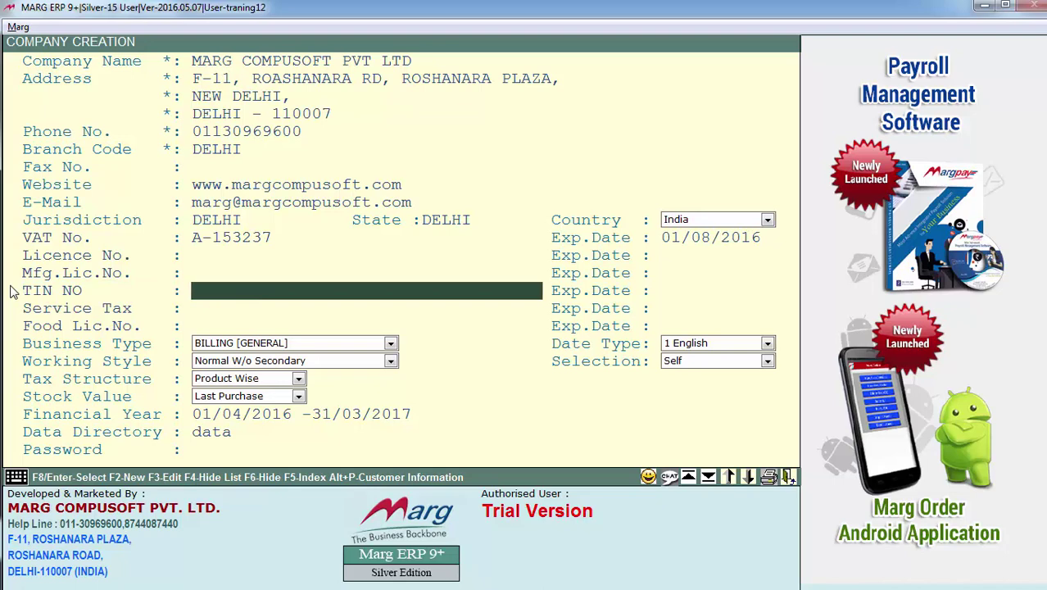
text(123456777)
key(Return)
text(01/09/2016)
key(Return)
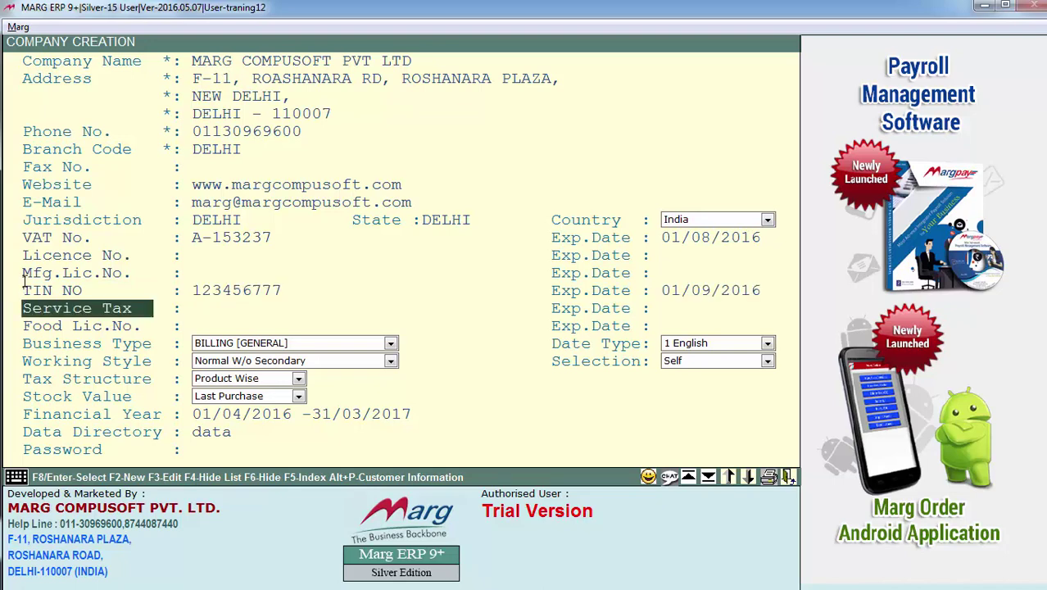
Enter the service tax number and select the Food Lic.No. label for renaming.
key(Return)
key(Return)
key(Return)
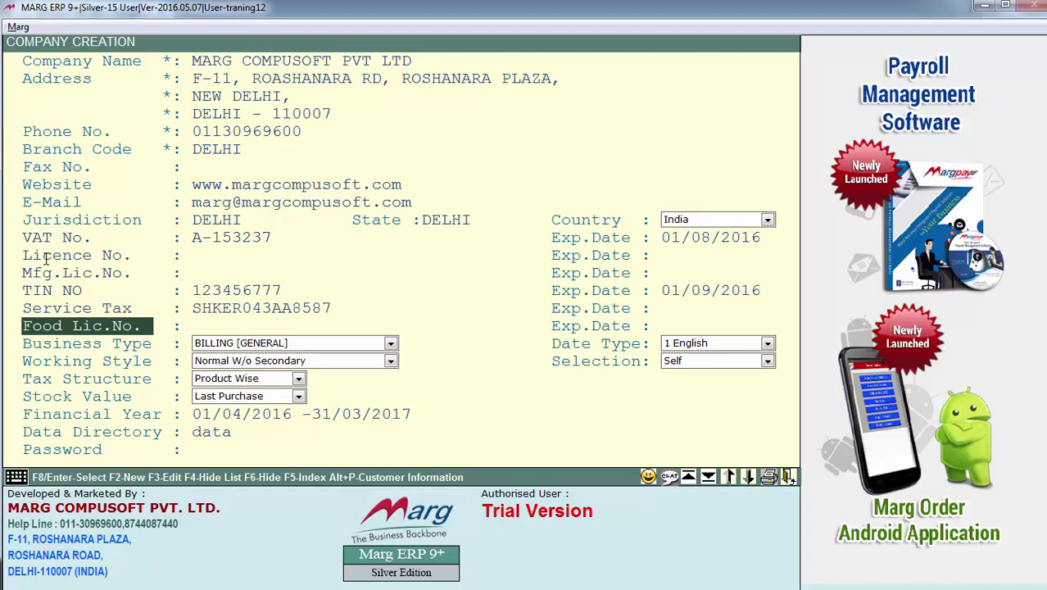
key(shift+Left)
key(shift+Left)
key(shift+Left)
key(shift+Left)
key(shift+Left)
key(shift+Left)
key(shift+Left)
key(shift+Left)
key(shift+Left)
key(shift+Left)
key(shift+Left)
key(shift+Left)
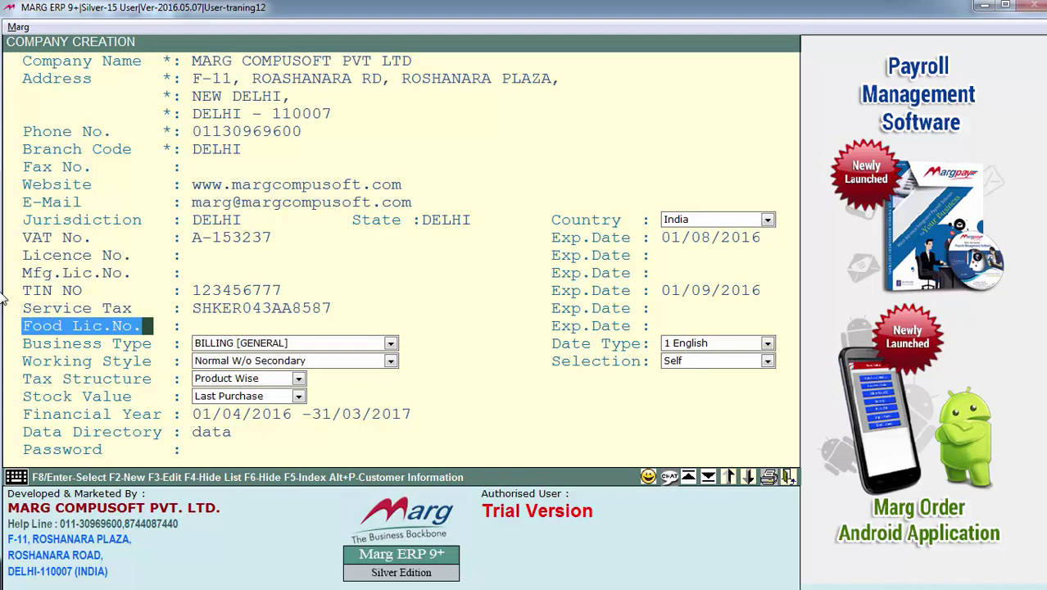
Rename the label to DL NO and enter the drug licence number expiring 20/09/16.
text(DL NO)
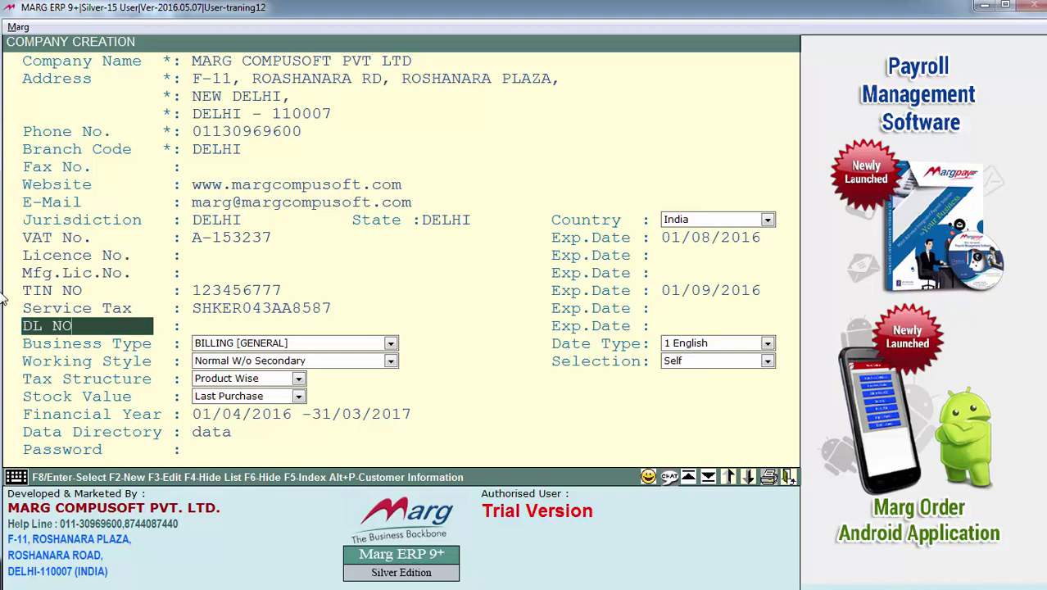
key(Return)
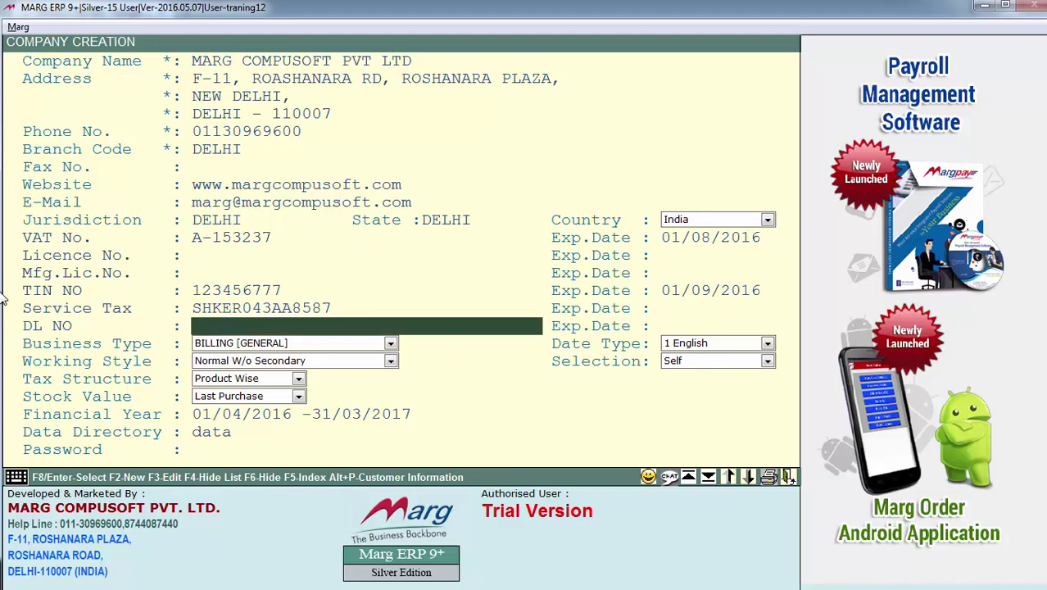
key(Return)
key(Up)
text(12[2333] 20B & 21B)
key(Return)
text(20/09/16)
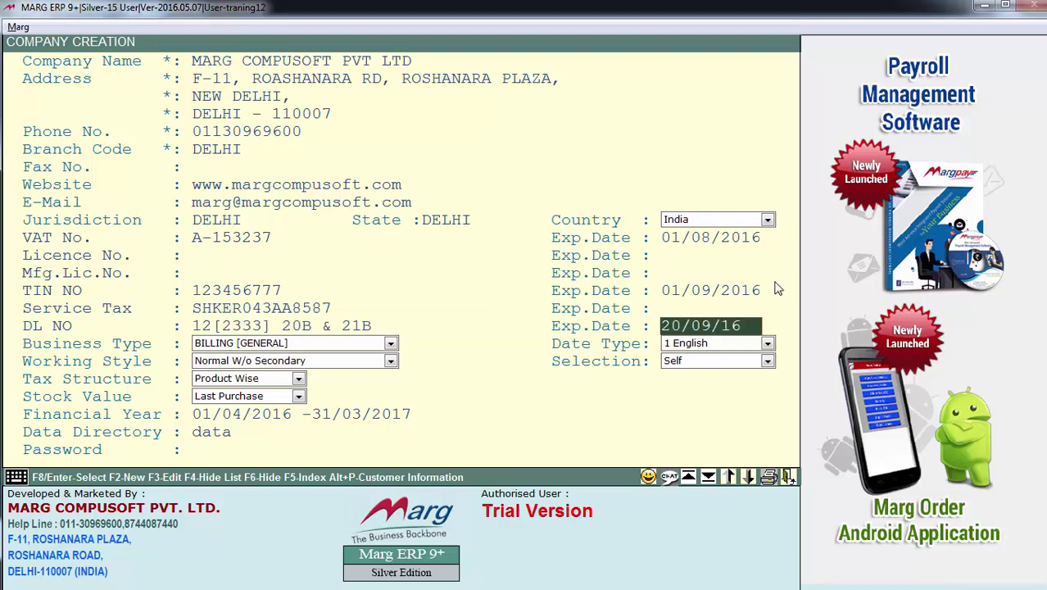
key(Return)
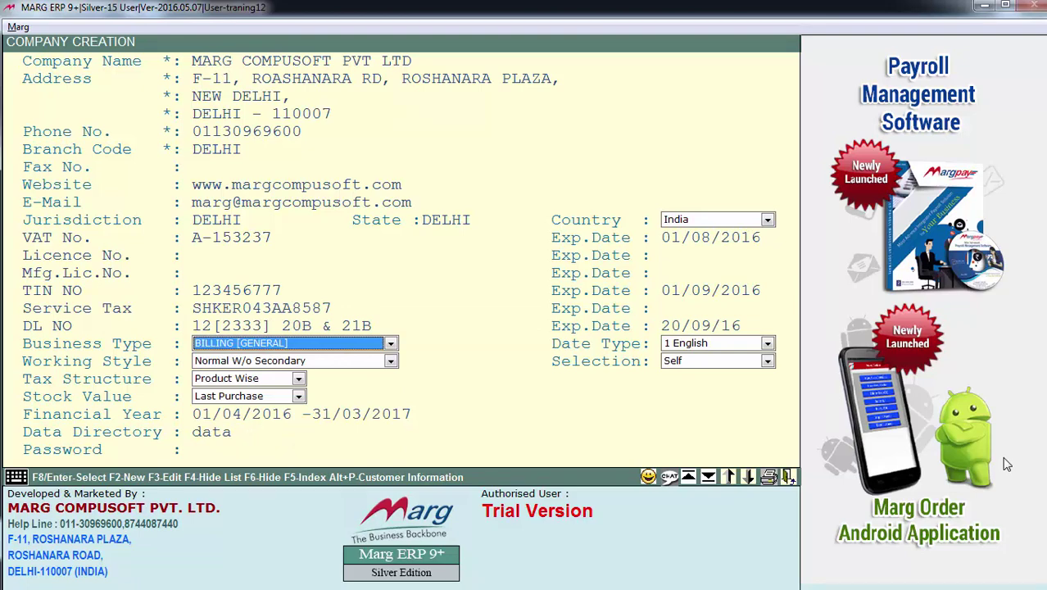
key(Down)
key(Down)
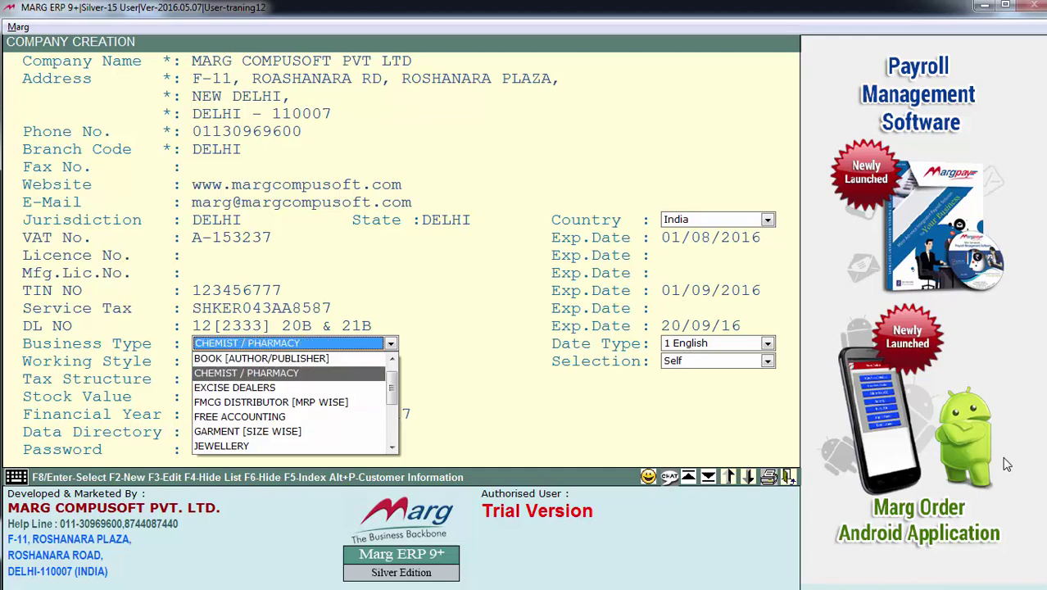
Browse the business type list and choose CHEMIST / PHARMACY.
key(Down)
key(Down)
key(Up)
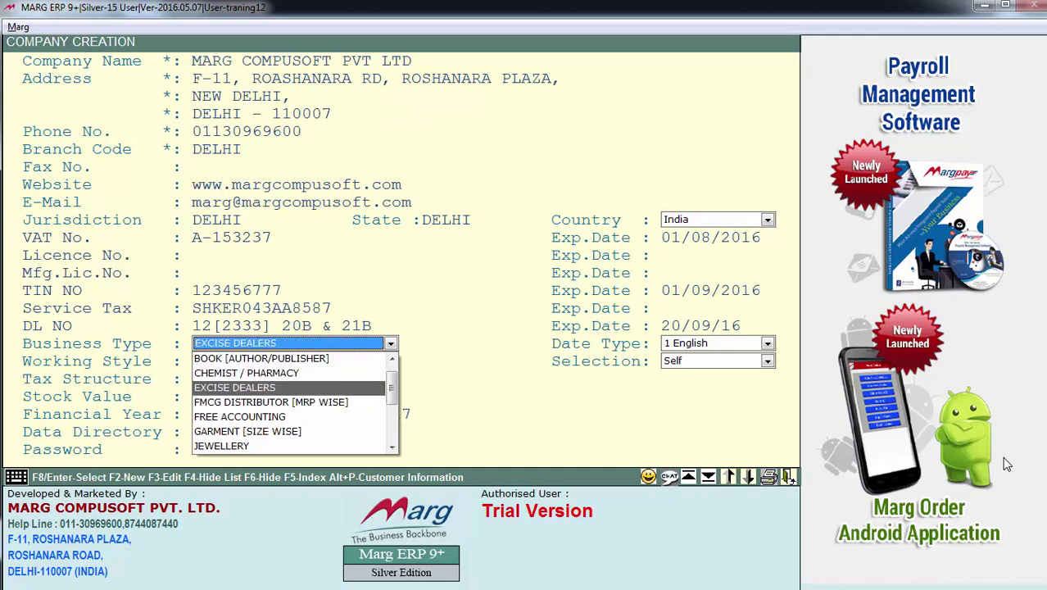
key(Down)
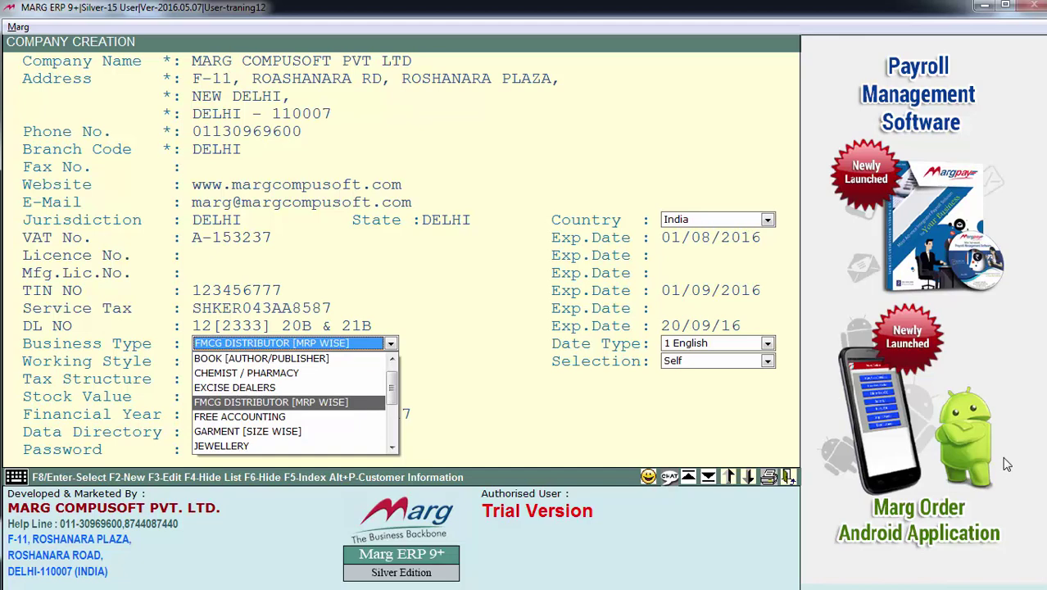
key(Down)
key(Down)
key(Down)
key(Down)
key(Down)
key(Down)
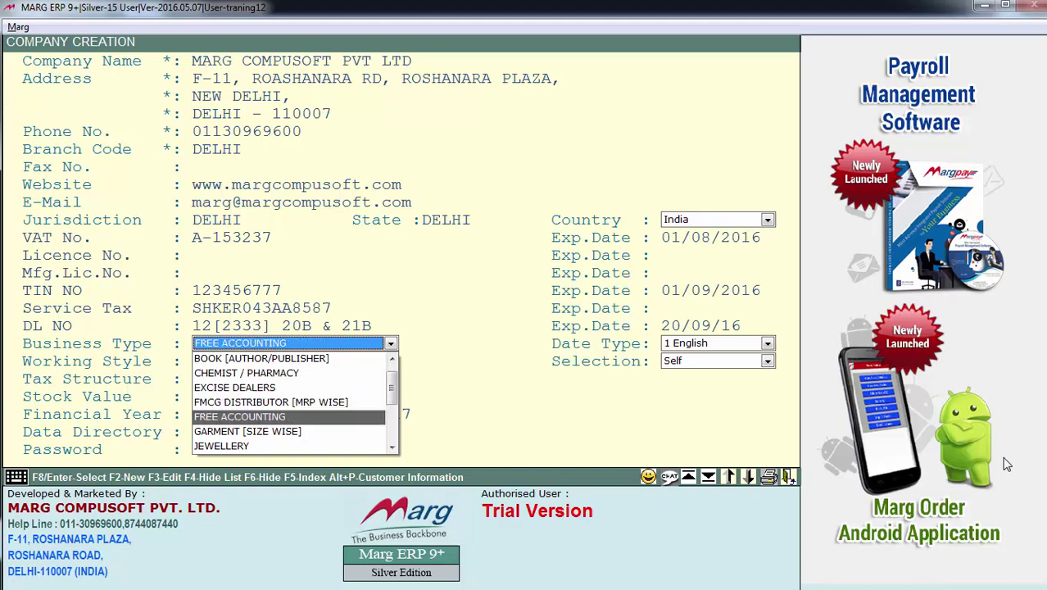
key(Up)
key(Up)
key(Up)
key(Up)
key(Up)
key(Up)
key(Up)
key(Up)
key(Up)
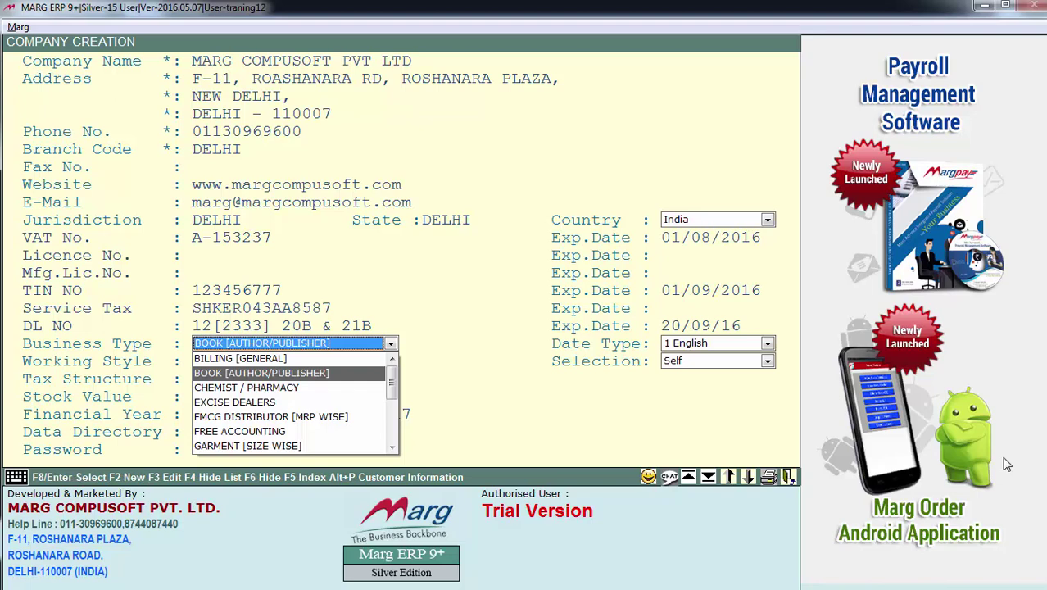
key(Down)
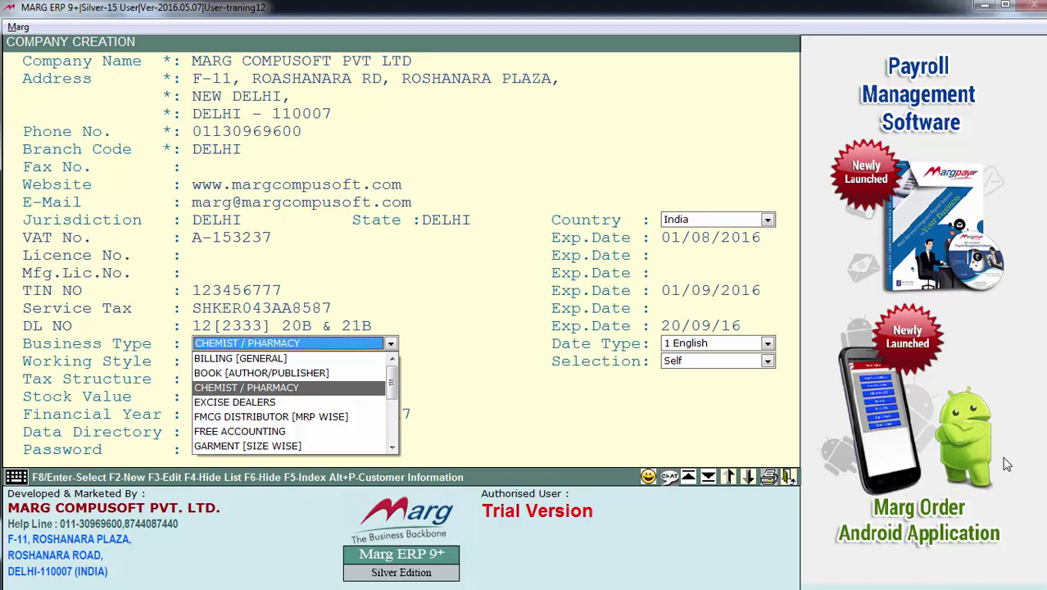
key(Down)
key(Down)
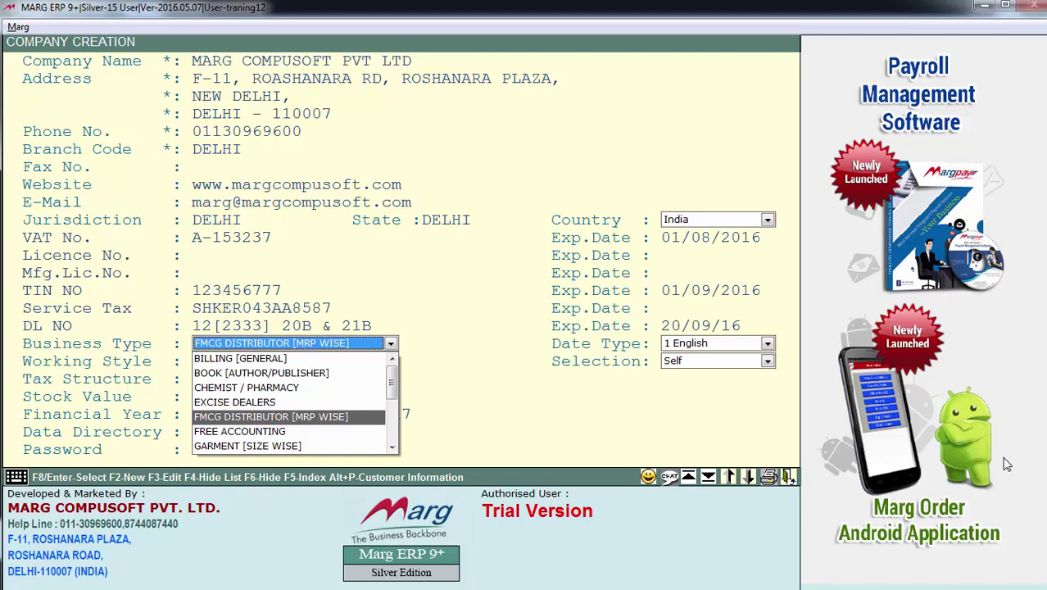
key(Down)
key(Down)
key(Down)
key(Down)
key(Down)
key(Up)
key(Up)
key(Up)
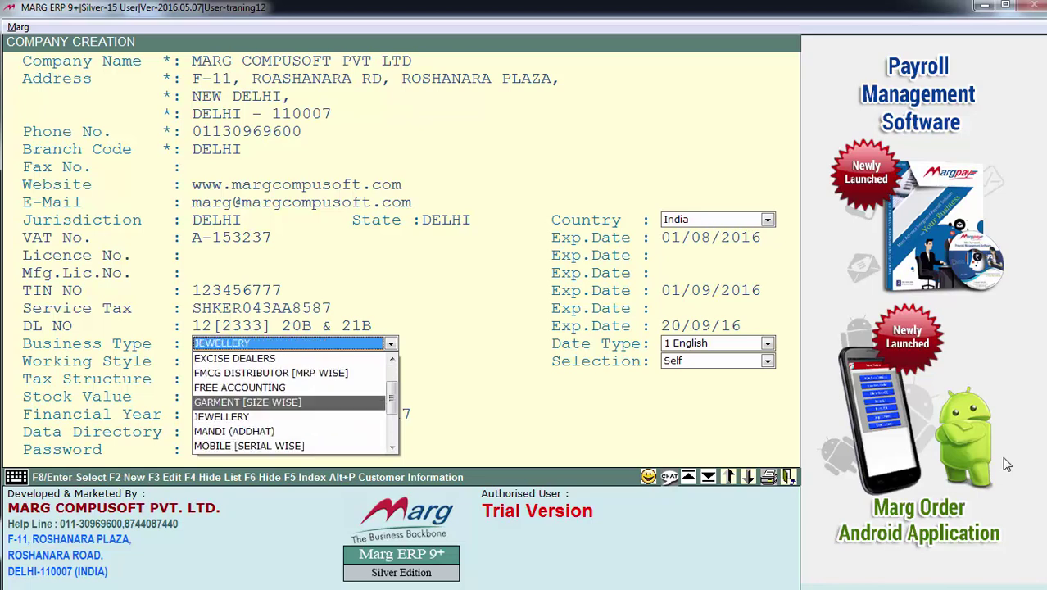
key(Up)
key(Up)
key(Up)
key(Up)
key(Up)
key(Up)
key(Up)
key(Down)
key(Down)
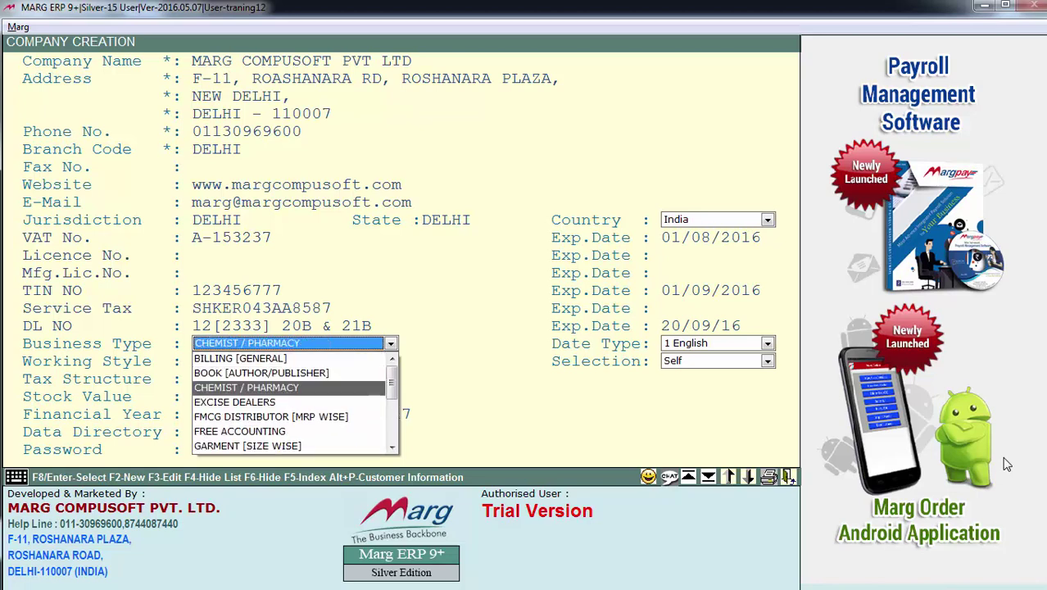
key(Return)
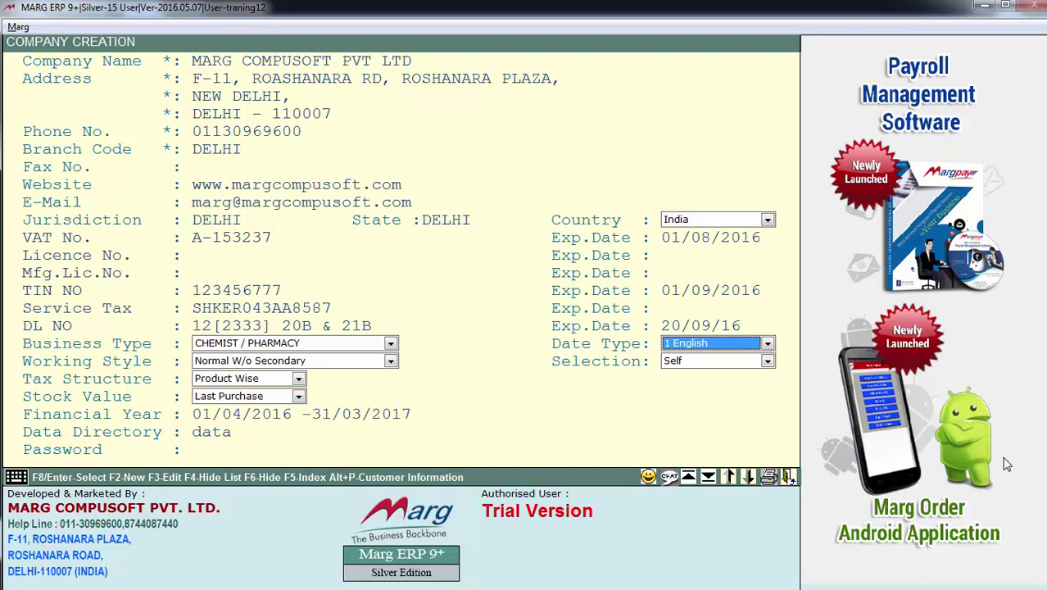
Review the date type options (Bikram Samwat, Afghan Calendar) and keep 1 English.
key(Return)
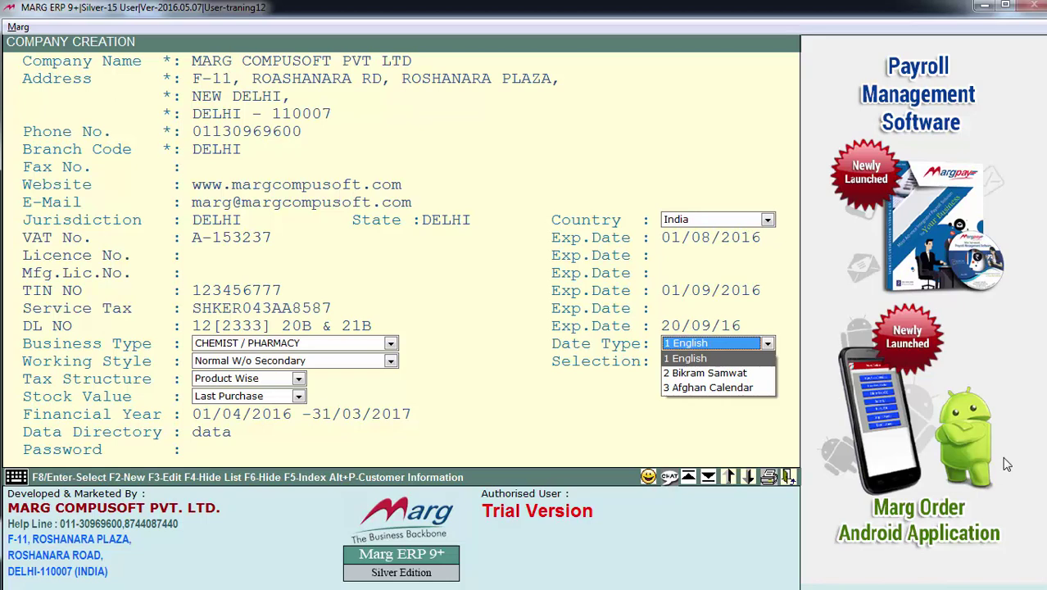
key(Down)
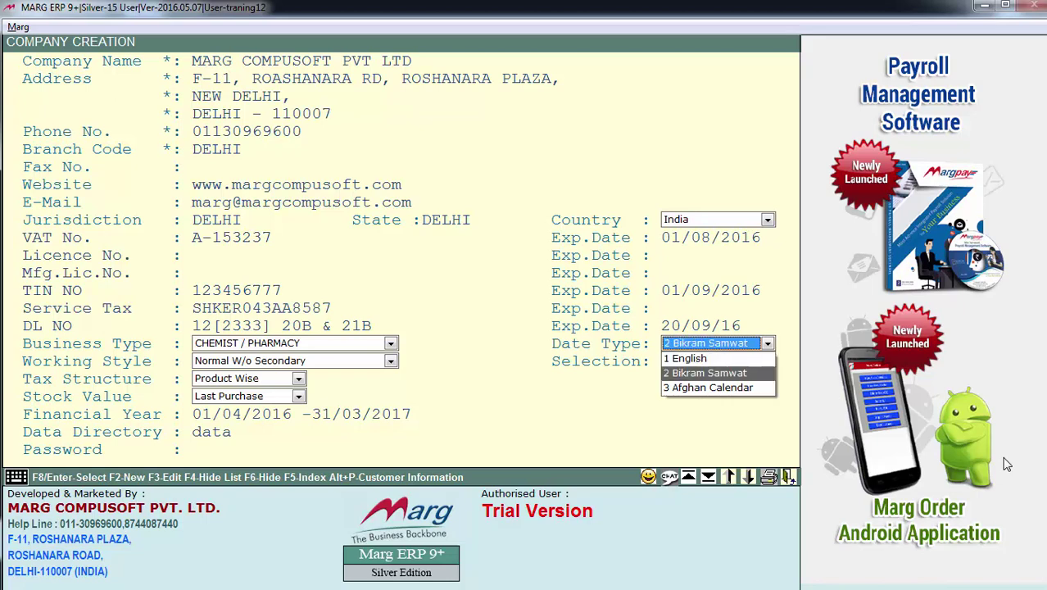
key(Down)
key(Up)
key(Up)
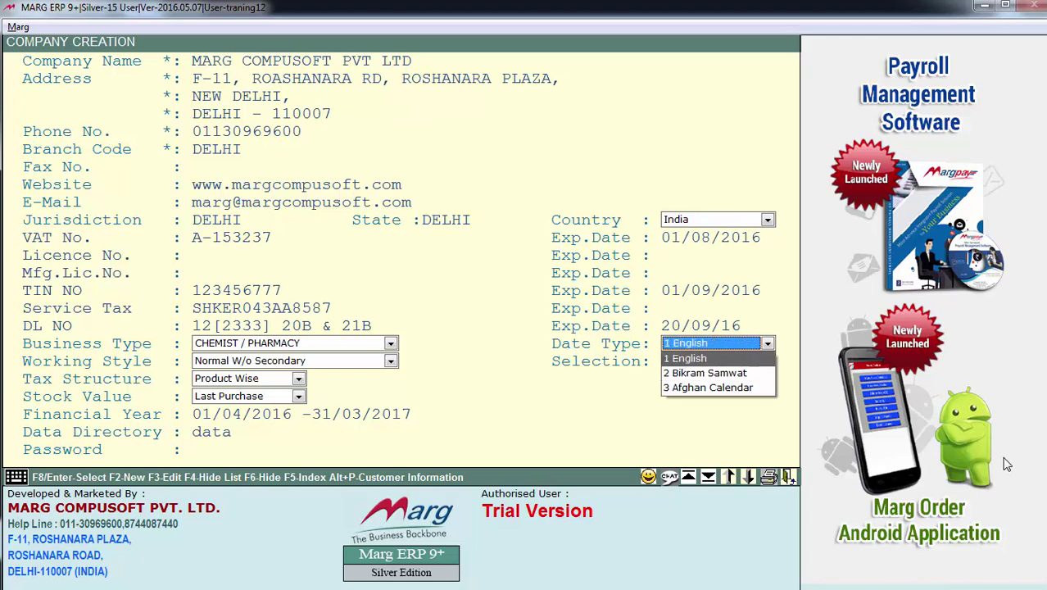
key(Return)
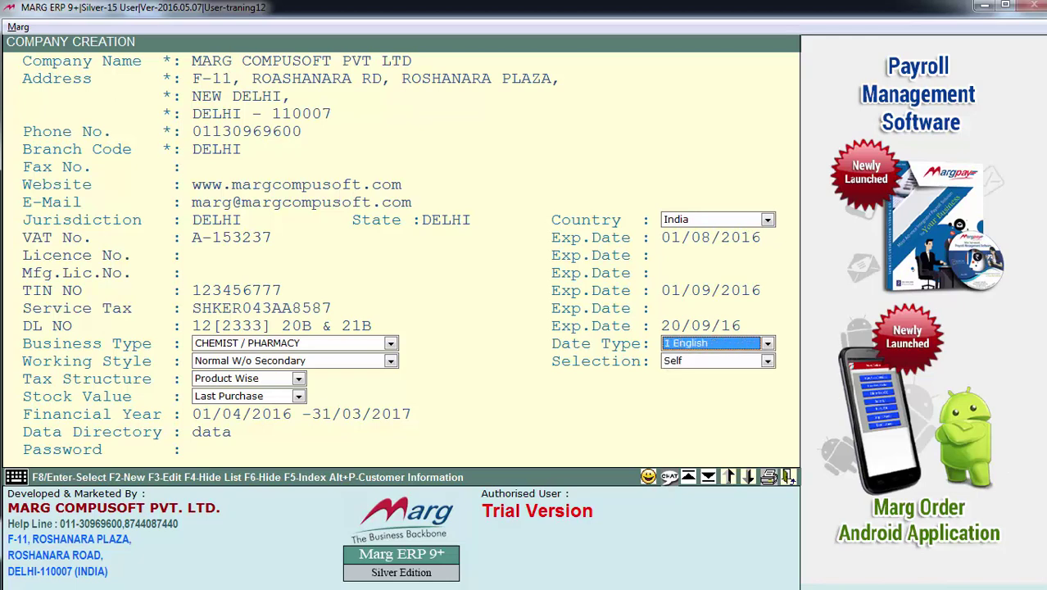
key(Down)
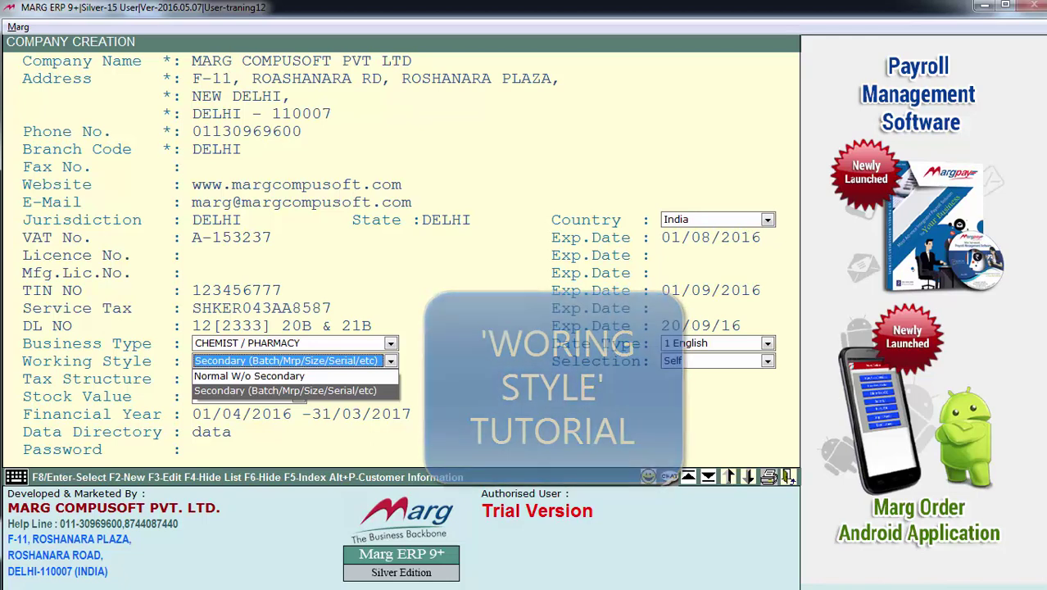
Keep working style Secondary, tax structure Product Wise and stock value Last Purchase.
key(Return)
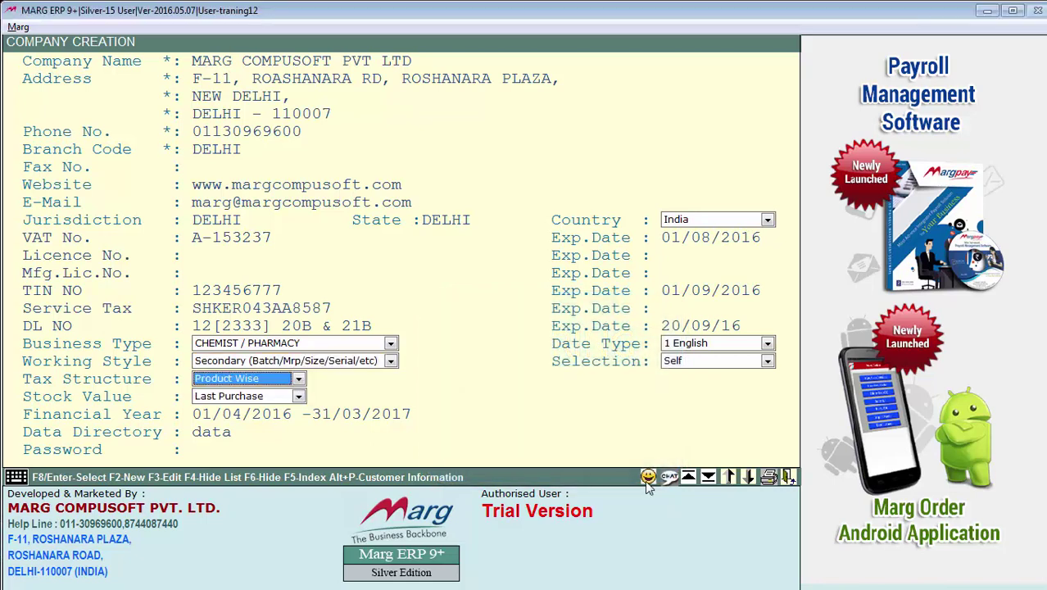
key(Return)
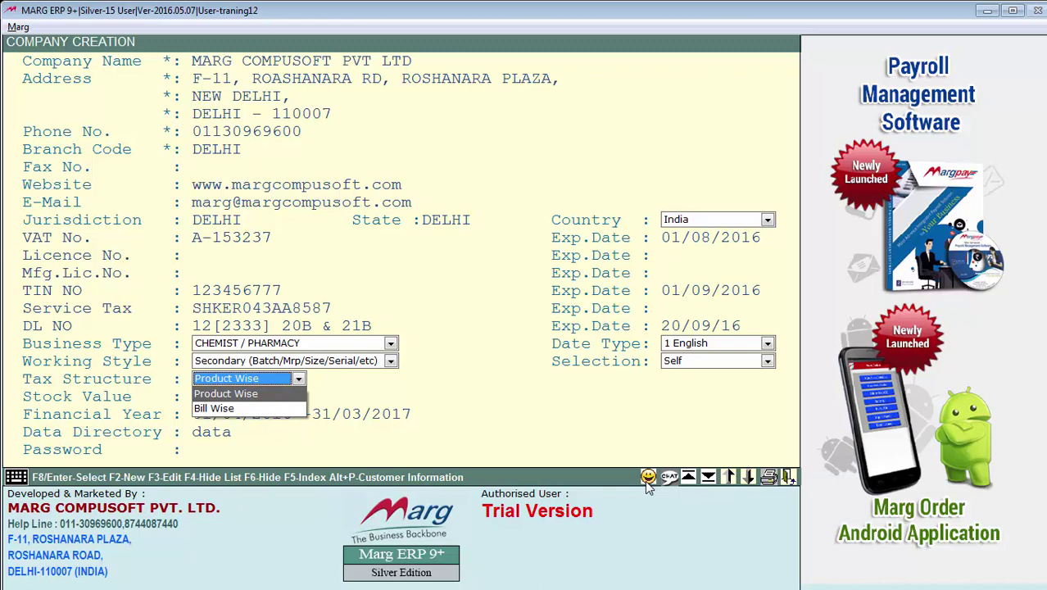
key(Return)
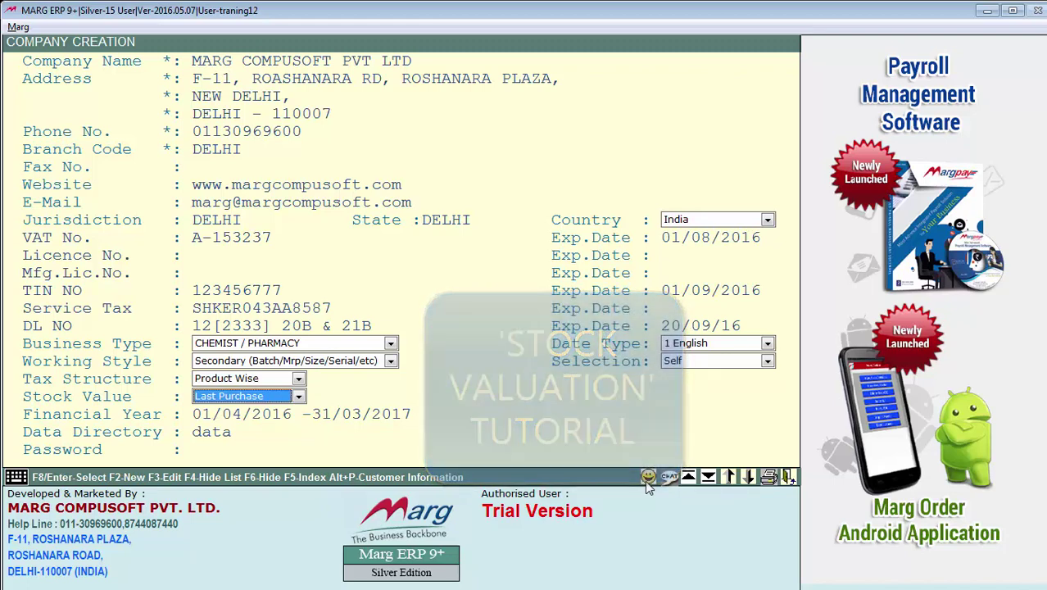
key(Return)
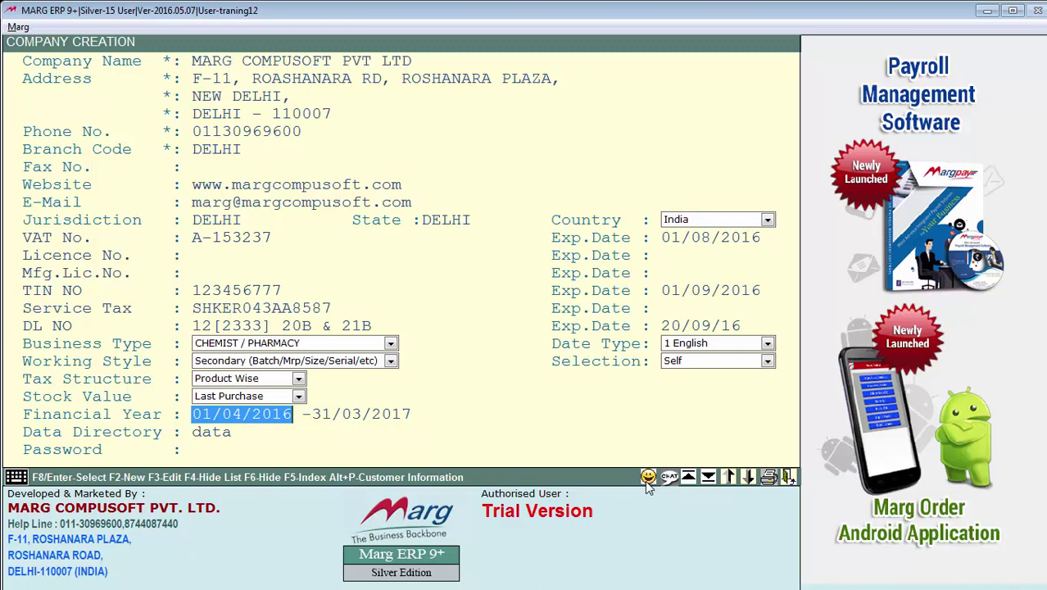
Accept financial year 01/04/2016–31/03/2017 and data directory 'data', skipping the password, to reach Save Changes.
key(Return)
key(Return)
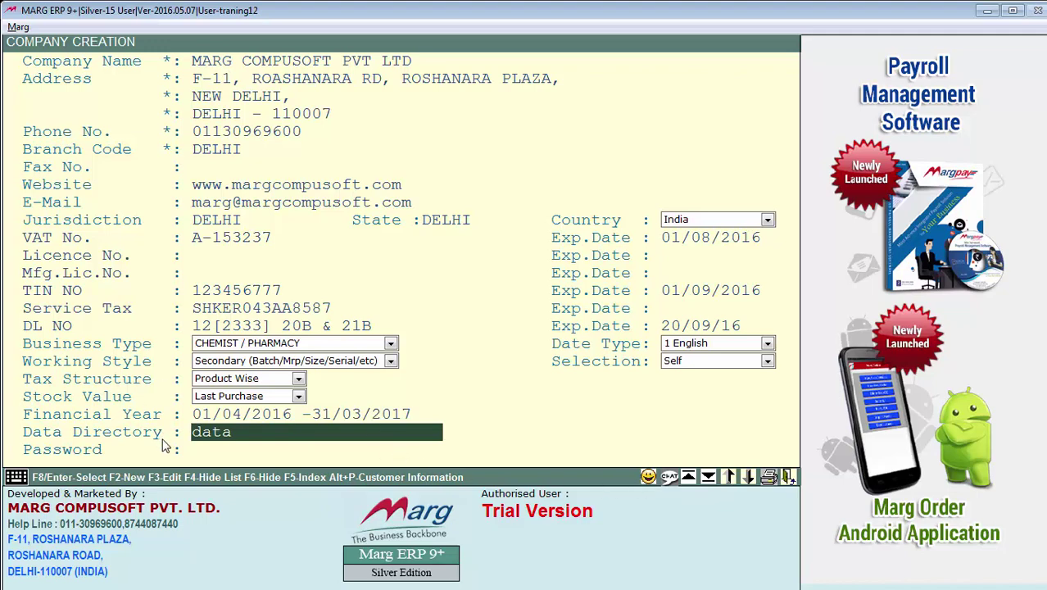
drag(240, 432, 186, 428)
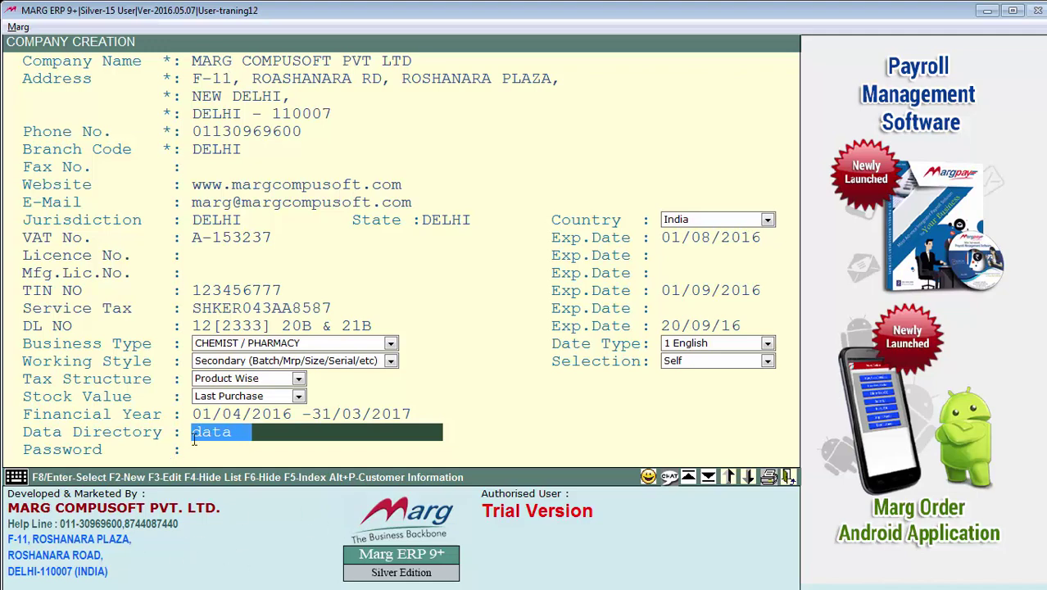
key(Return)
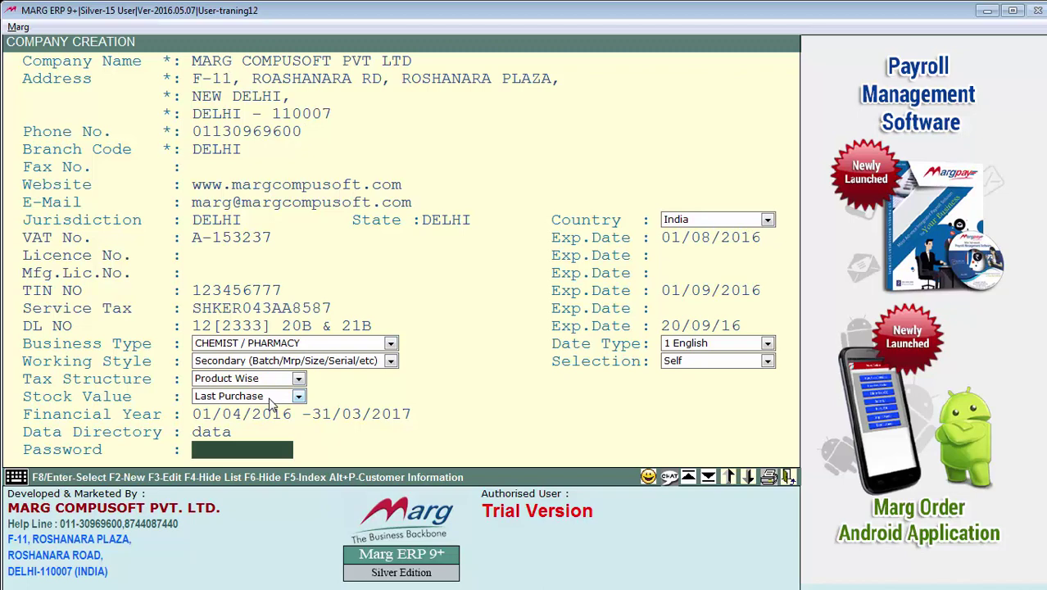
key(Return)
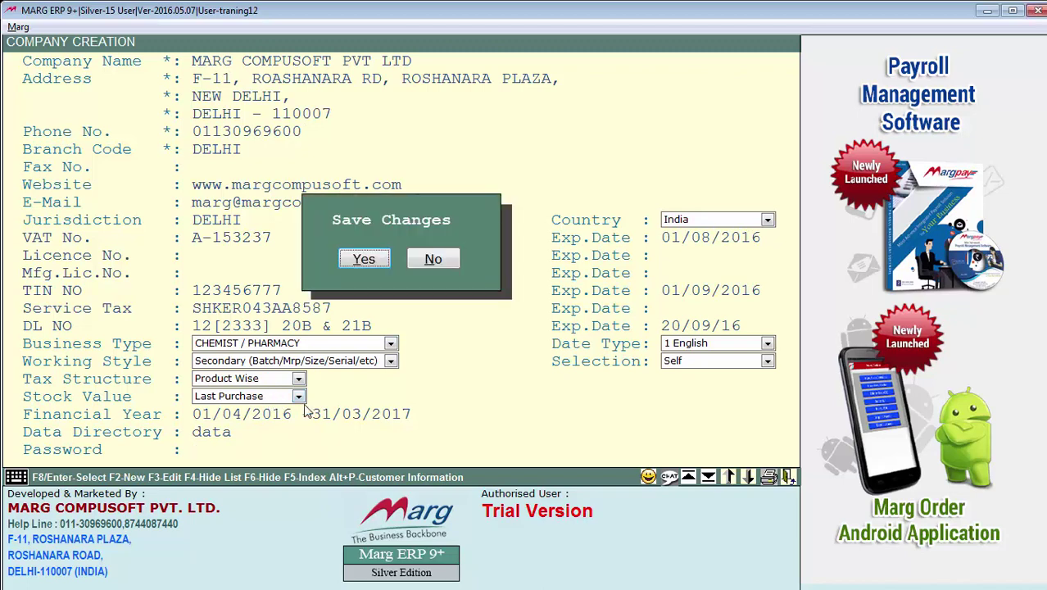
Confirm Yes to save MARG COMPUSOFT PVT LTD so it appears in the List of Companies.
key(Return)
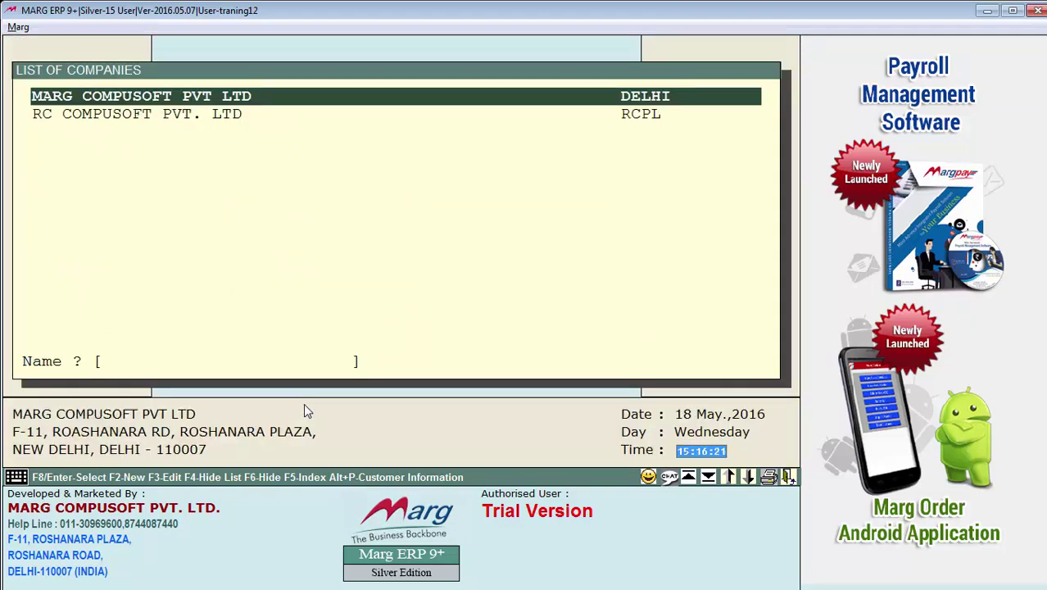
key(Return)
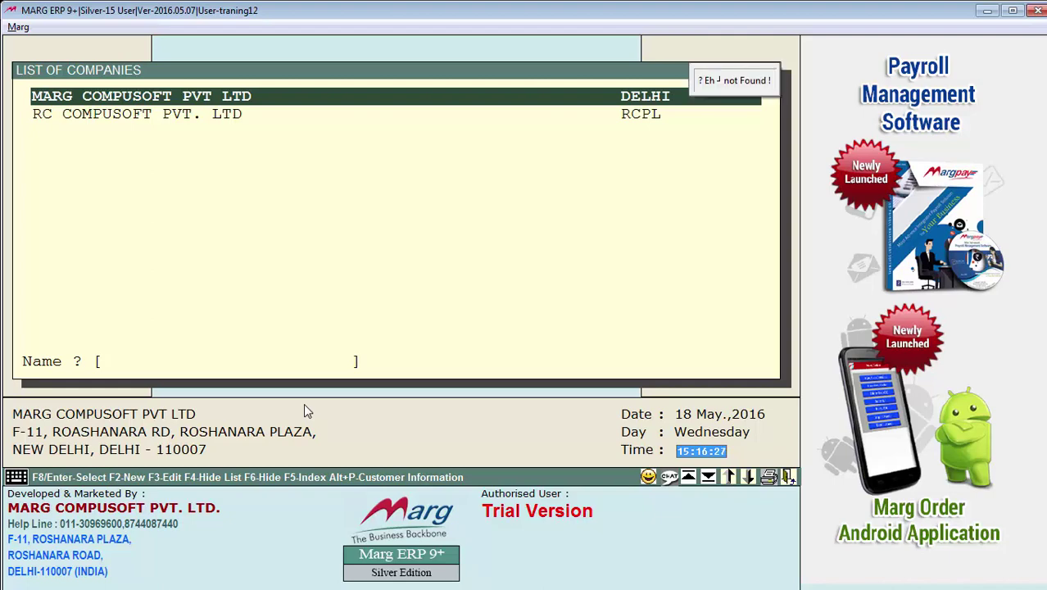